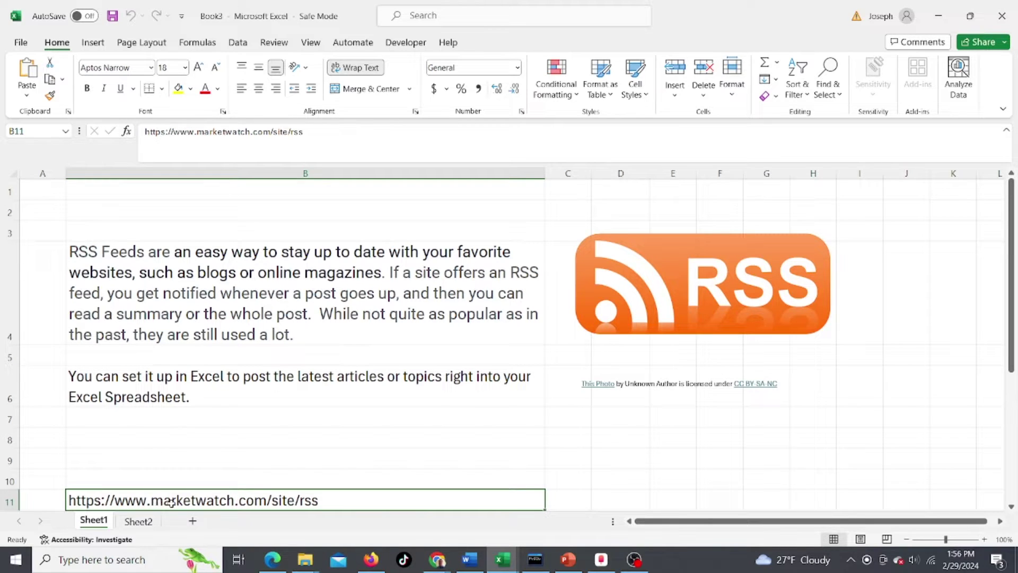
Copy the MarketWatch RSS address from cell B11 and switch to the browser showing the feed.
key(ctrl+c)
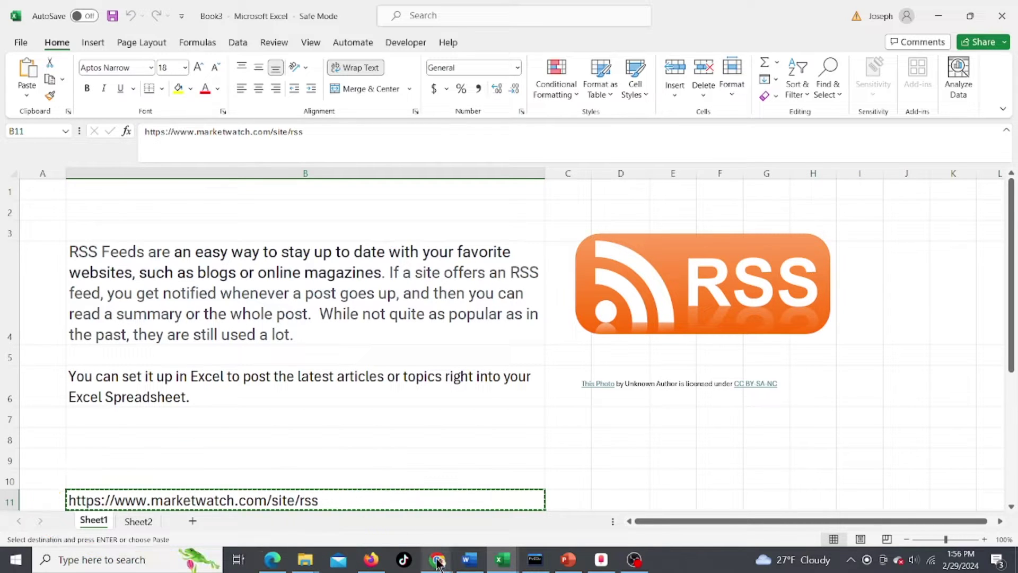
mouse_move(437, 562)
click(438, 493)
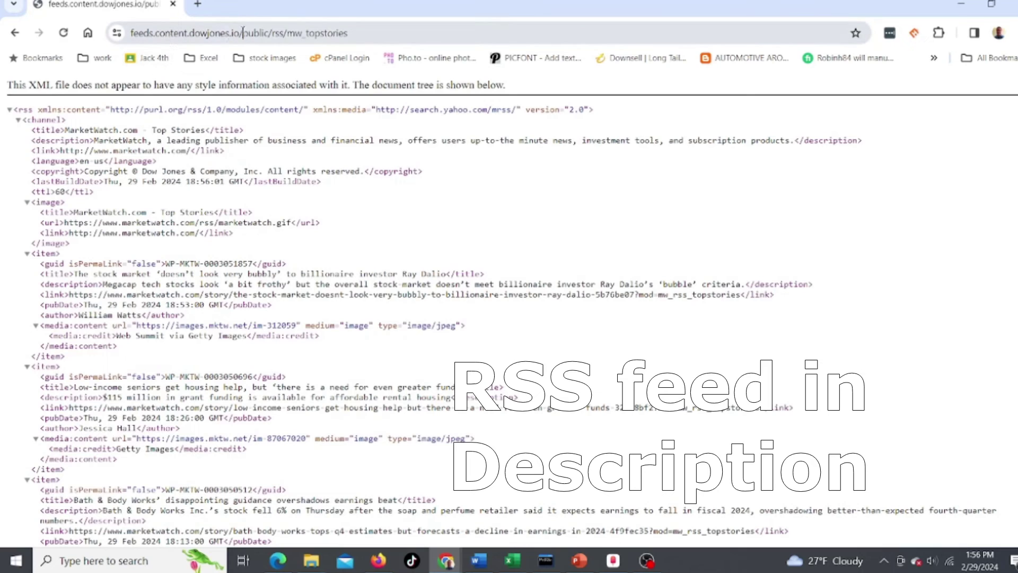
Select the feed URL in Chrome's address bar and go back to the Excel workbook.
click(368, 32)
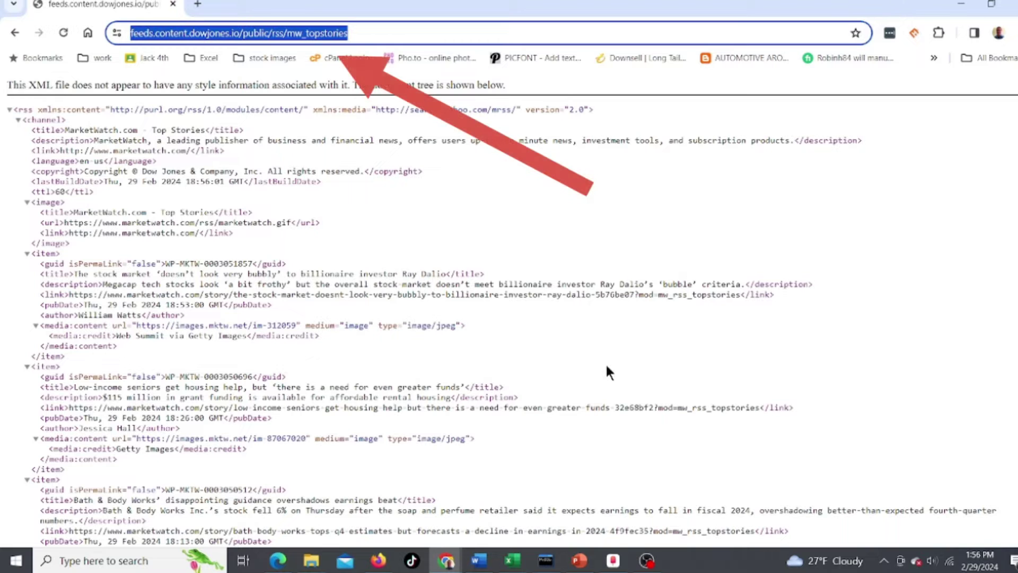
click(511, 561)
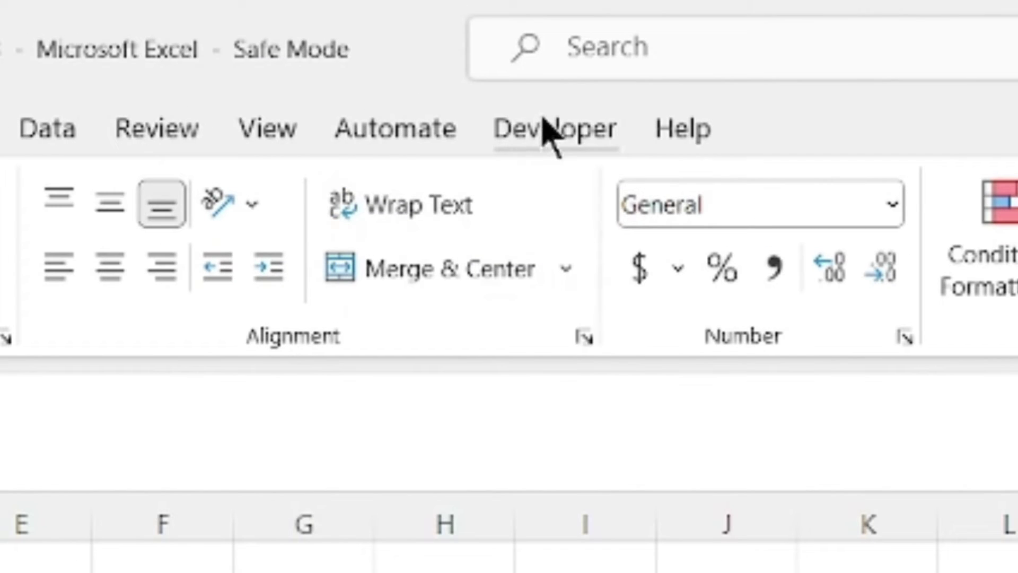
On the Developer tab, open the XML Source pane and its XML Maps list.
click(552, 135)
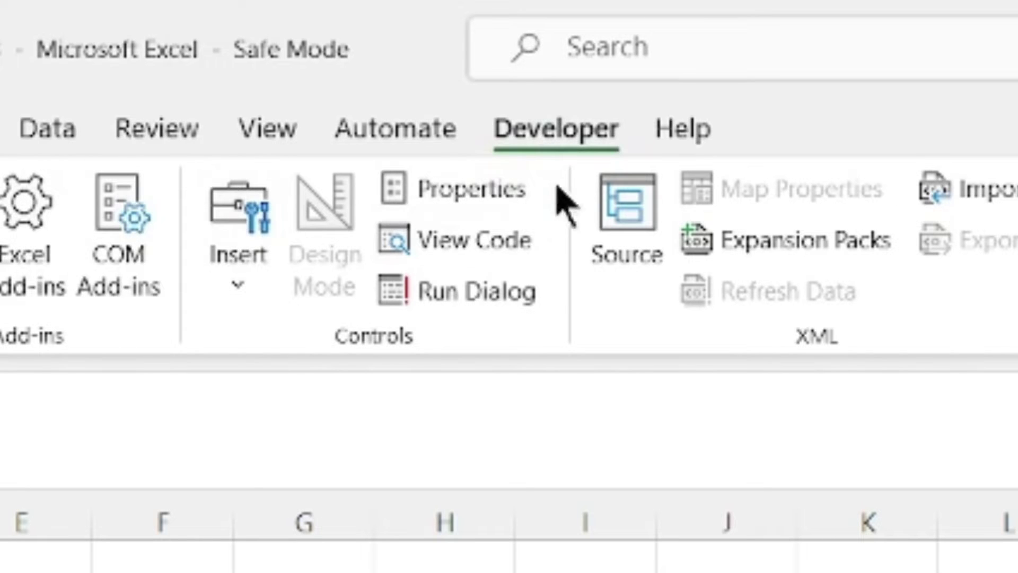
click(631, 236)
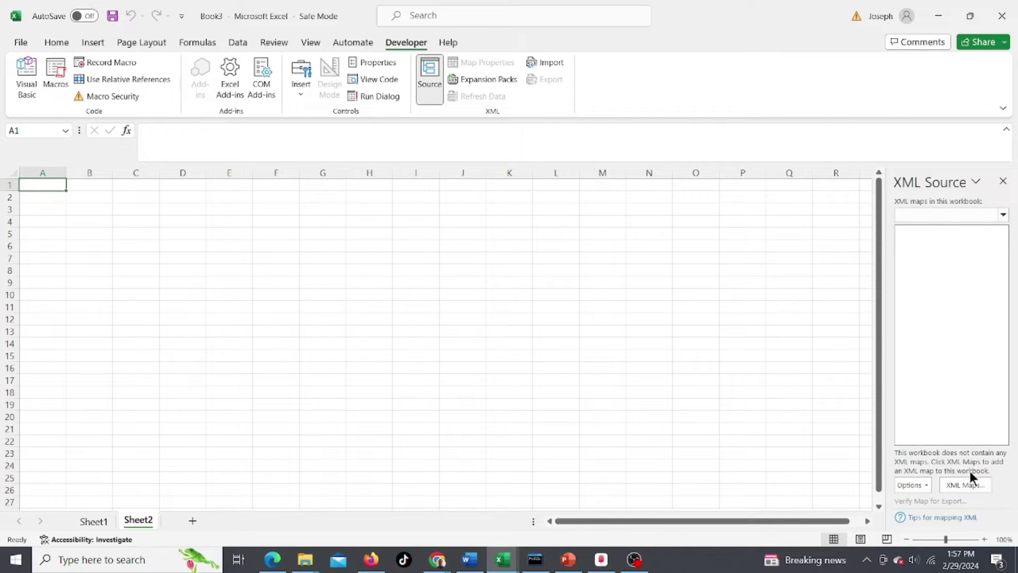
click(972, 485)
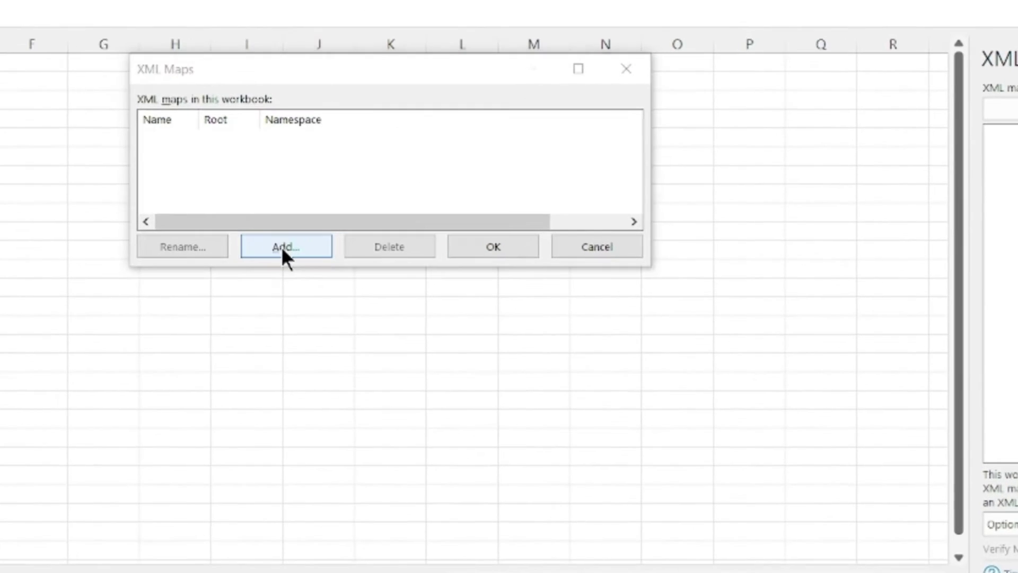
Add an XML map from the pasted MarketWatch feed URL, accepting the generated schema, to create rss_Map.
click(440, 304)
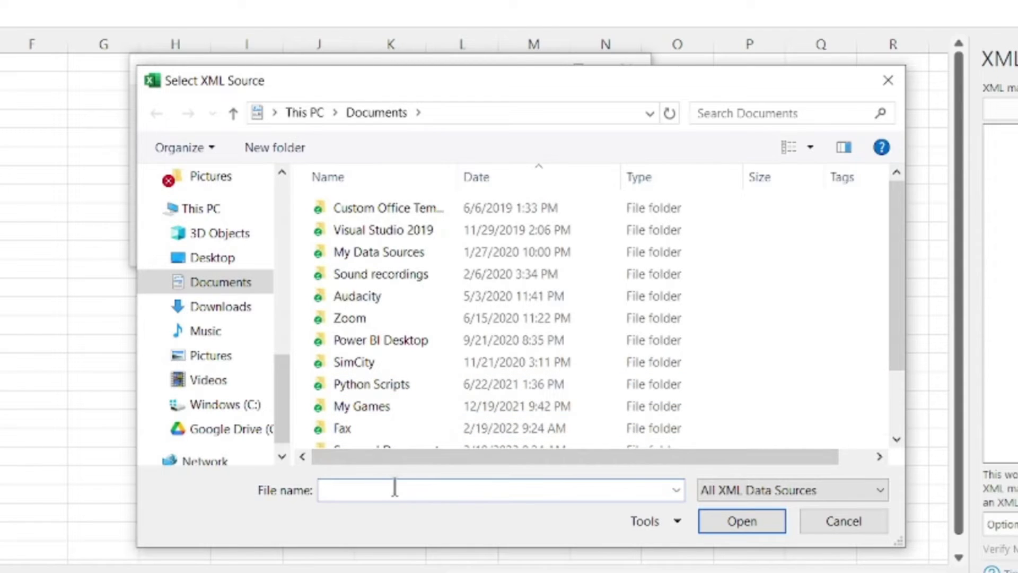
key(ctrl+v)
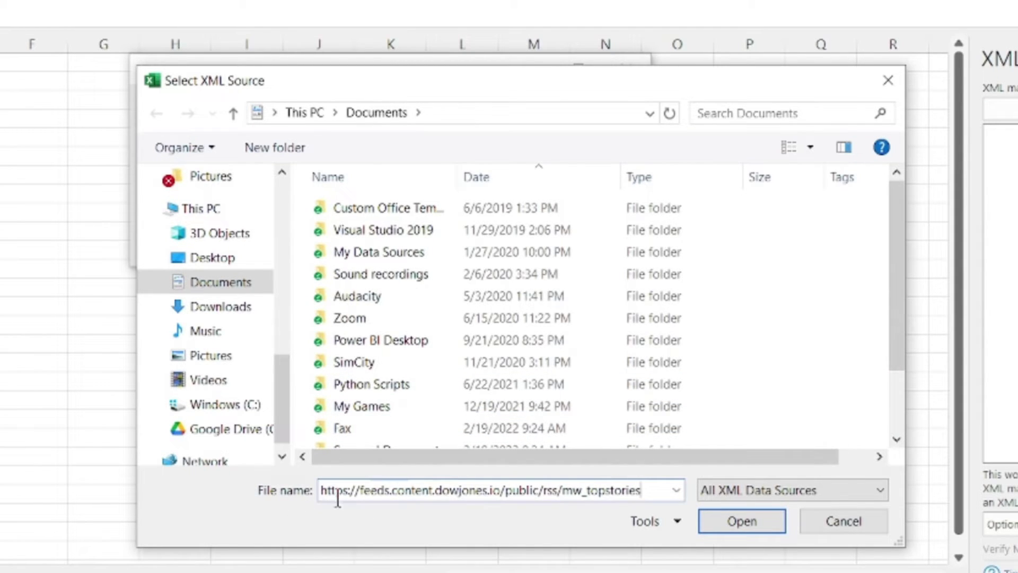
click(740, 521)
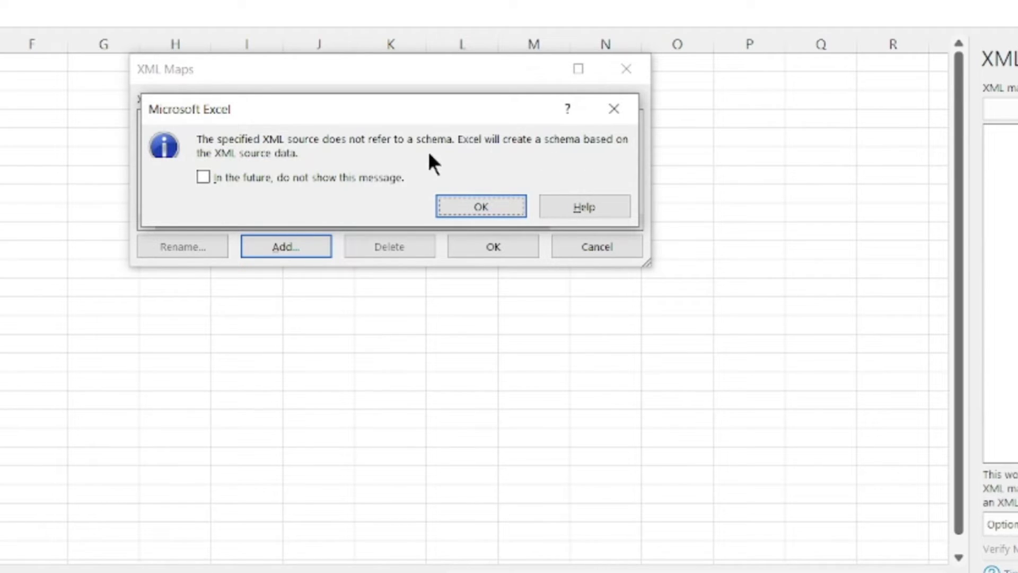
click(486, 202)
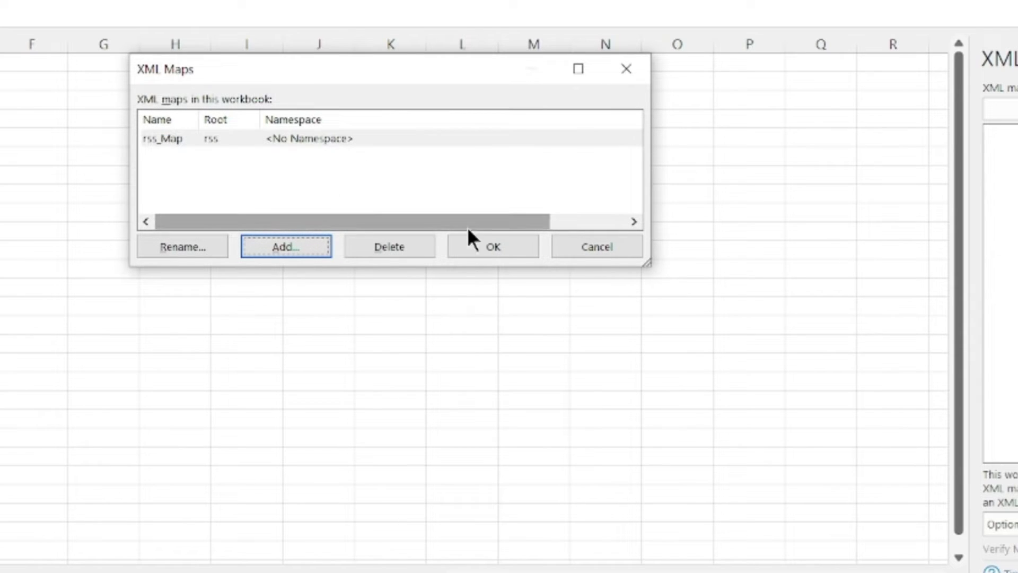
click(499, 247)
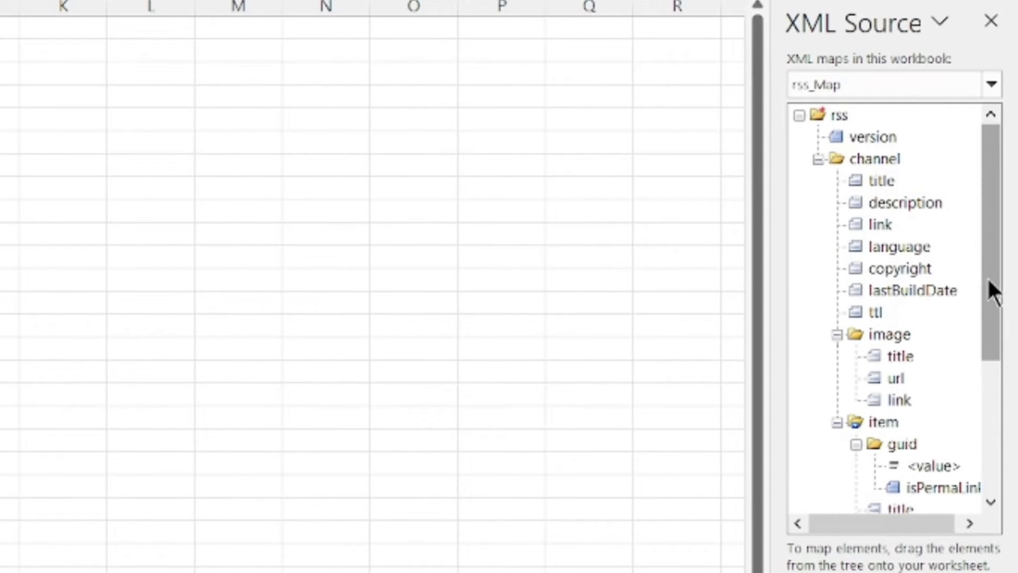
Map item's title, description, link and pubDate elements onto cells A1, B1, C1 and D1.
drag(1002, 320, 987, 393)
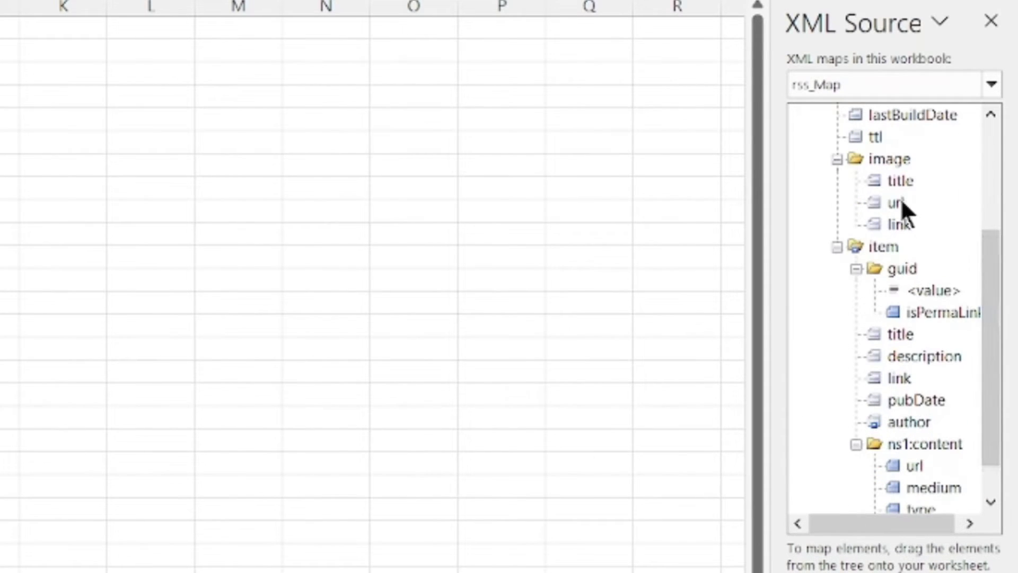
drag(993, 291, 993, 317)
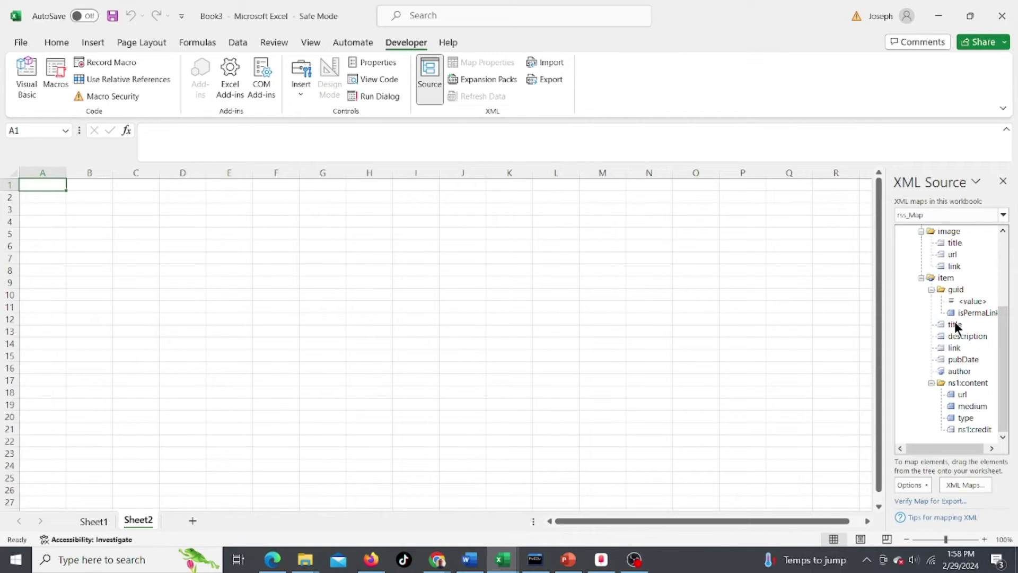
drag(955, 326, 37, 185)
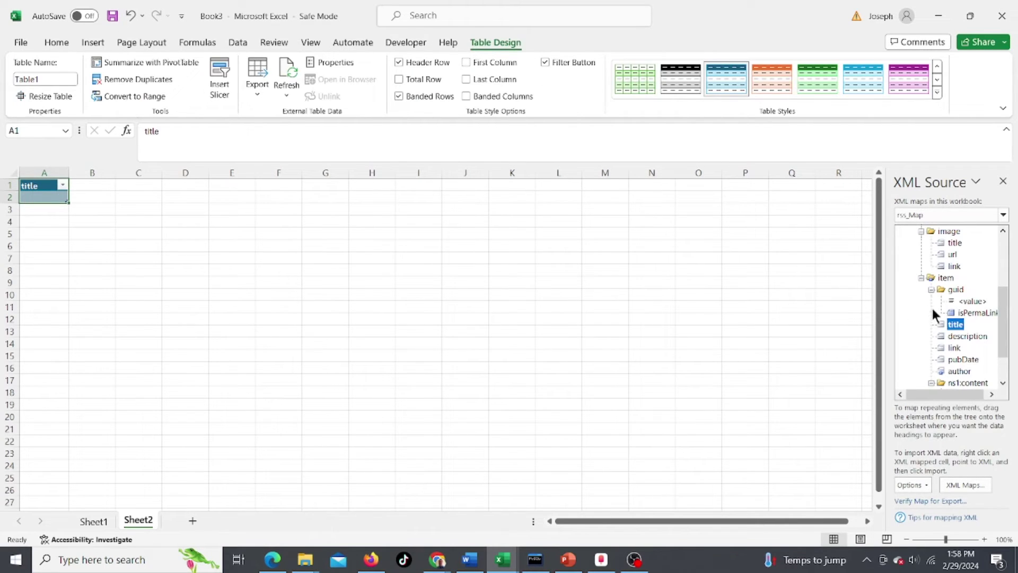
drag(970, 336, 89, 184)
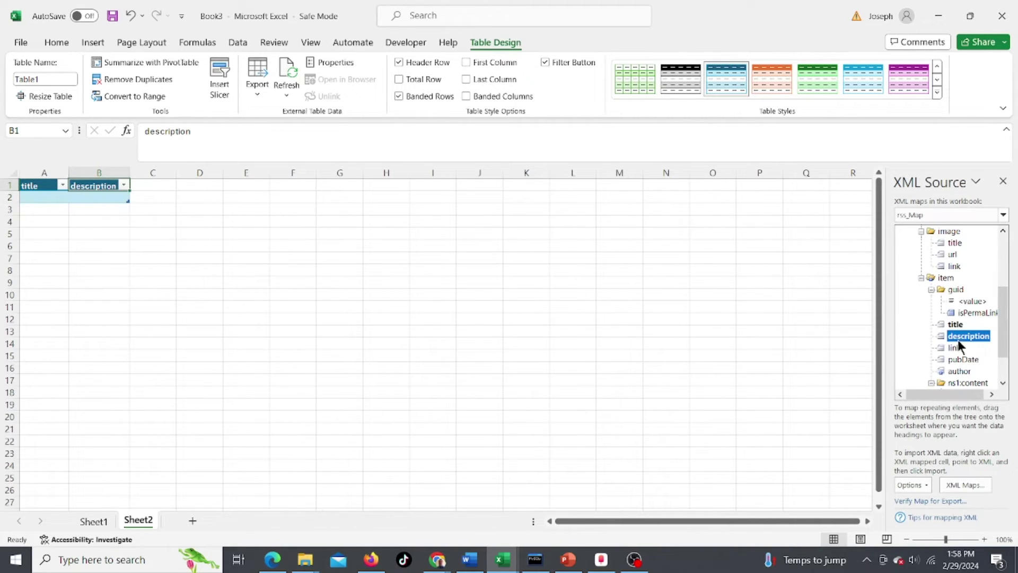
drag(957, 348, 153, 186)
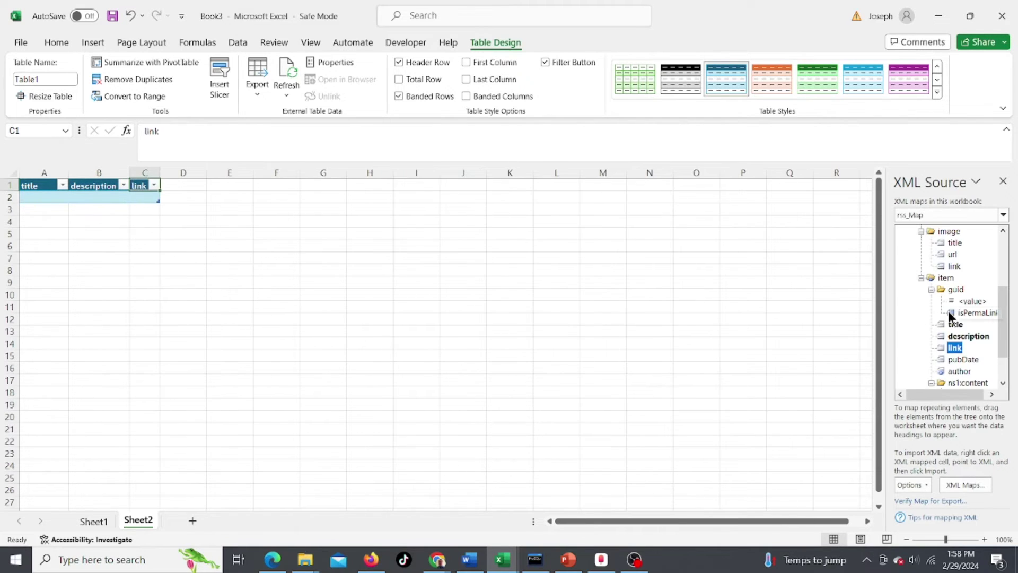
drag(965, 360, 177, 186)
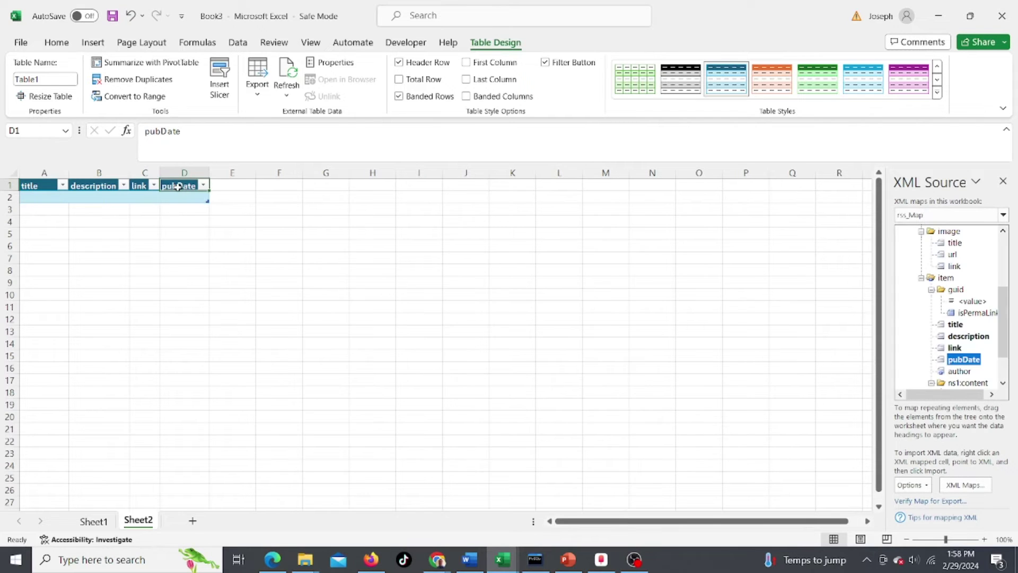
click(89, 198)
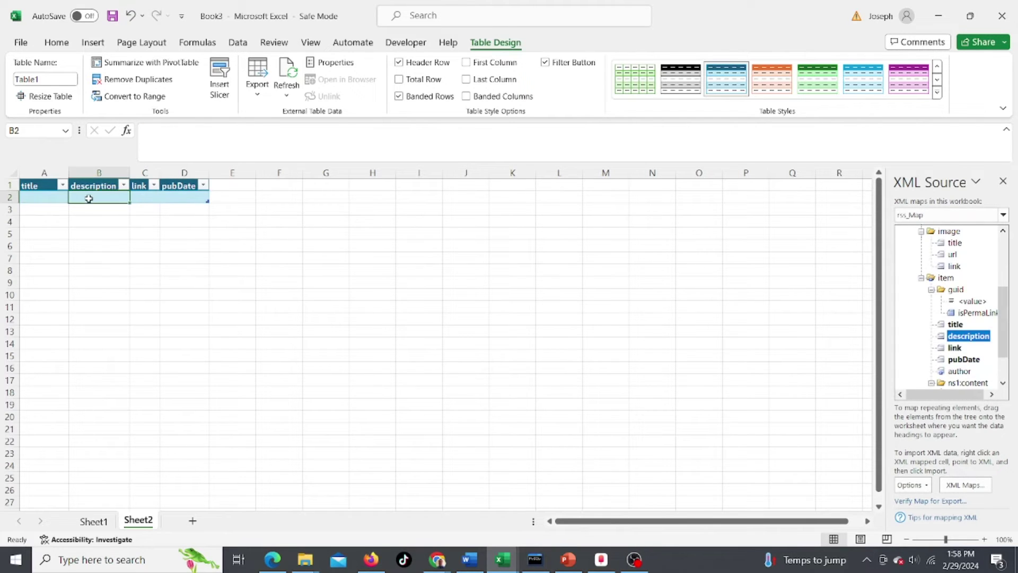
Refresh the mapped table from the feed and dismiss the rows-inserted warning.
click(245, 42)
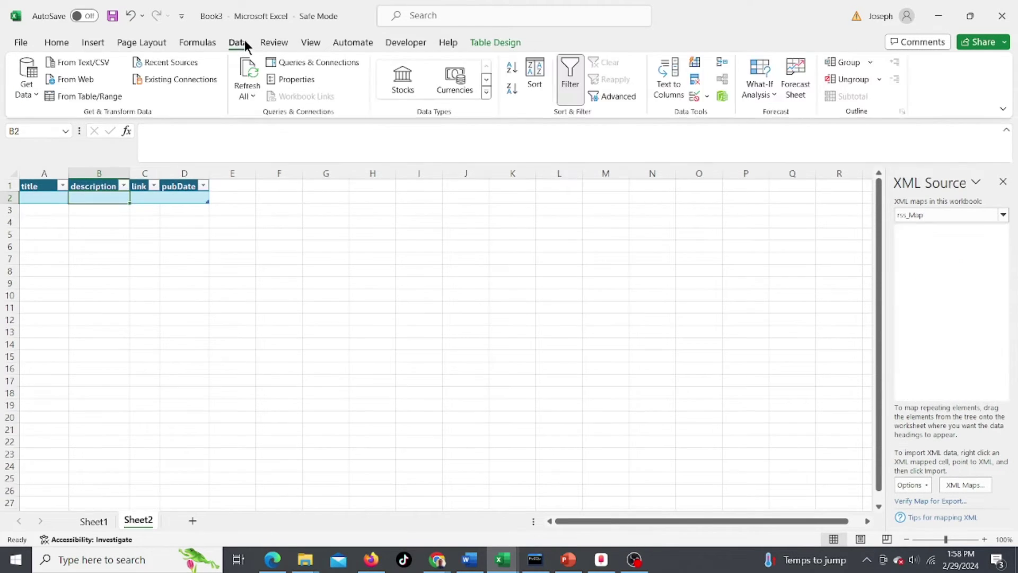
click(249, 95)
click(270, 135)
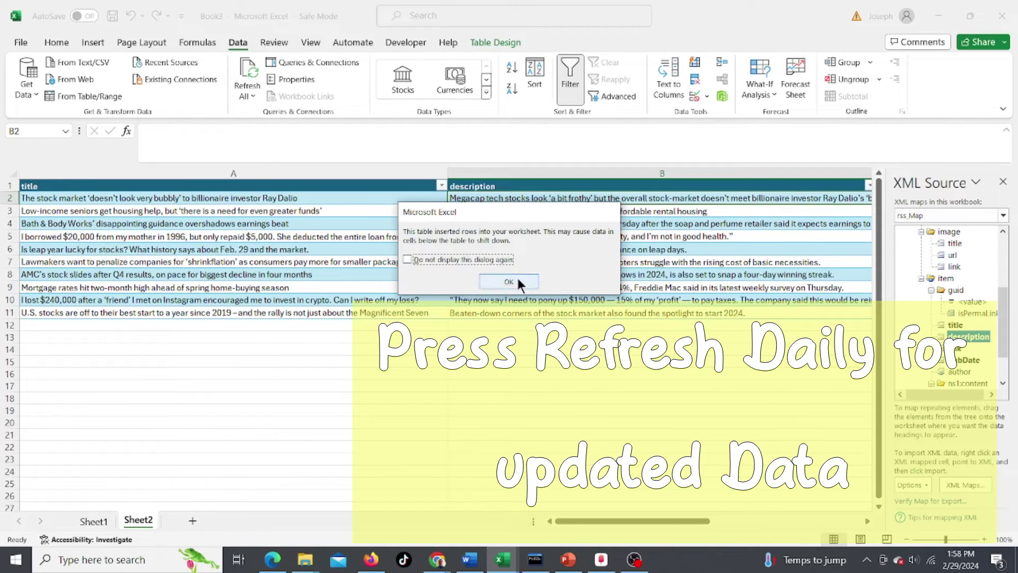
click(518, 281)
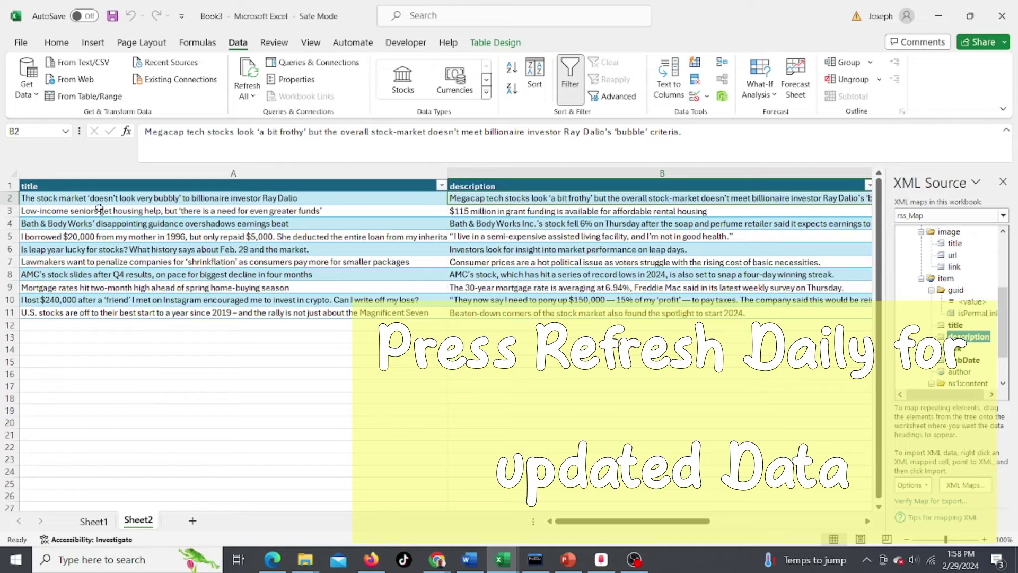
Review the first story's title in A2 and description in B2.
click(91, 199)
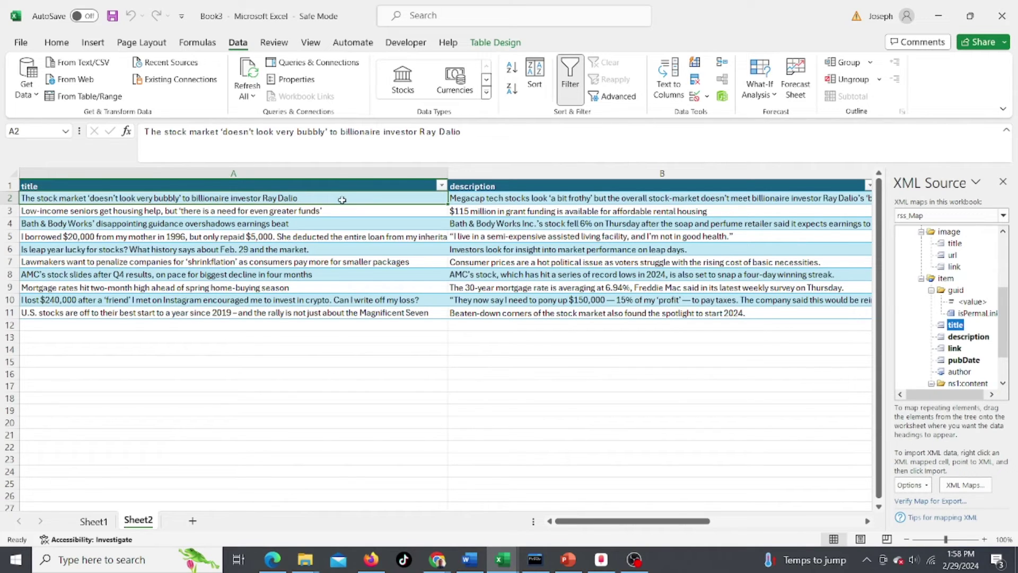
click(493, 198)
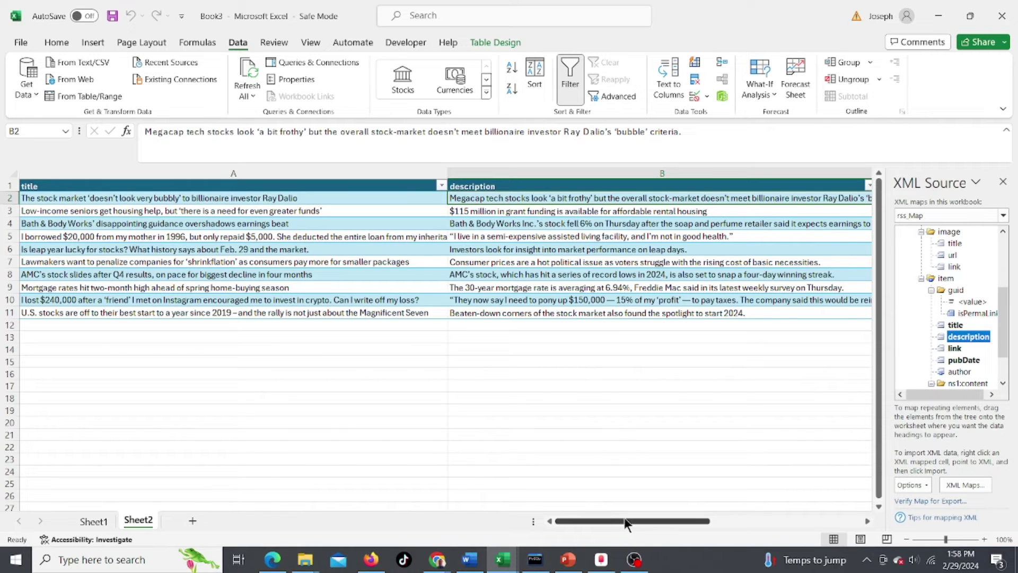
click(403, 174)
Turn on Wrap text for the title and description columns A:B via Format Cells.
drag(403, 173, 496, 171)
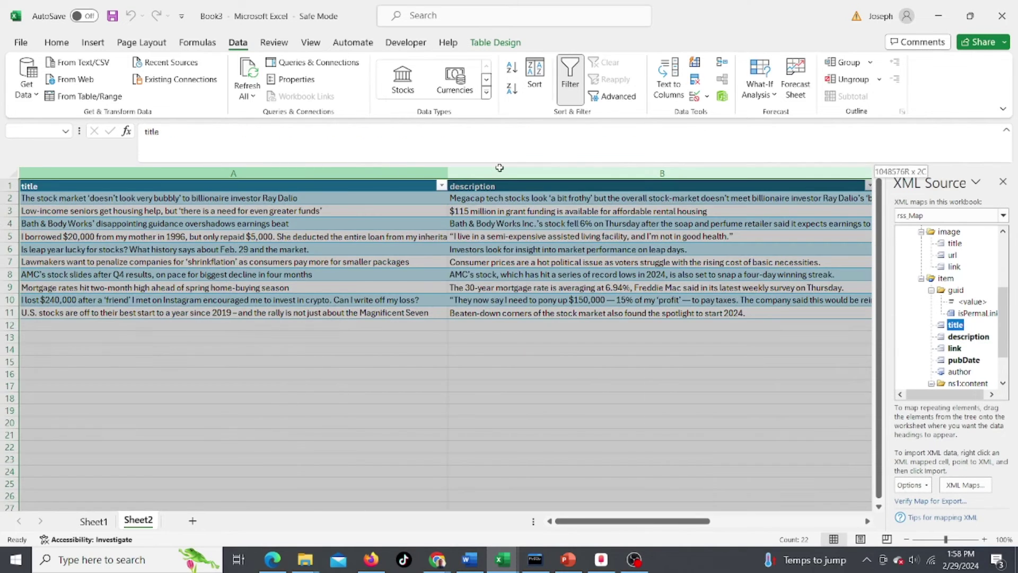
right_click(336, 216)
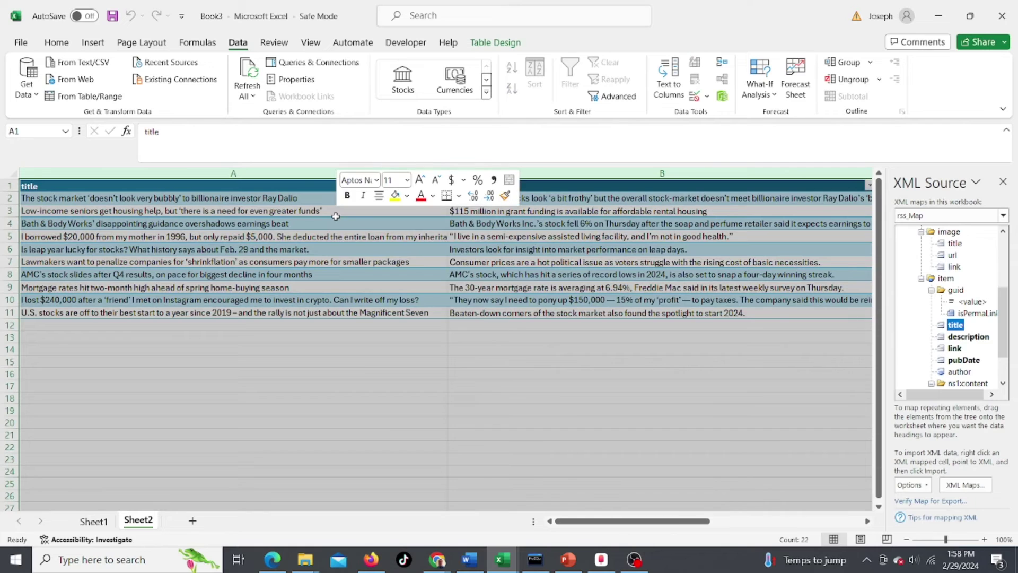
click(395, 407)
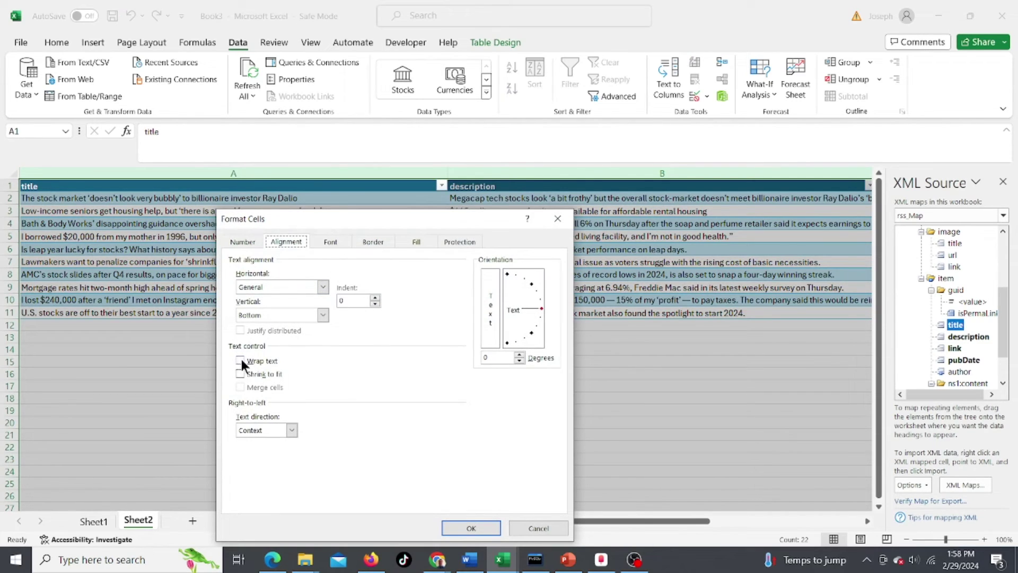
click(241, 361)
click(470, 528)
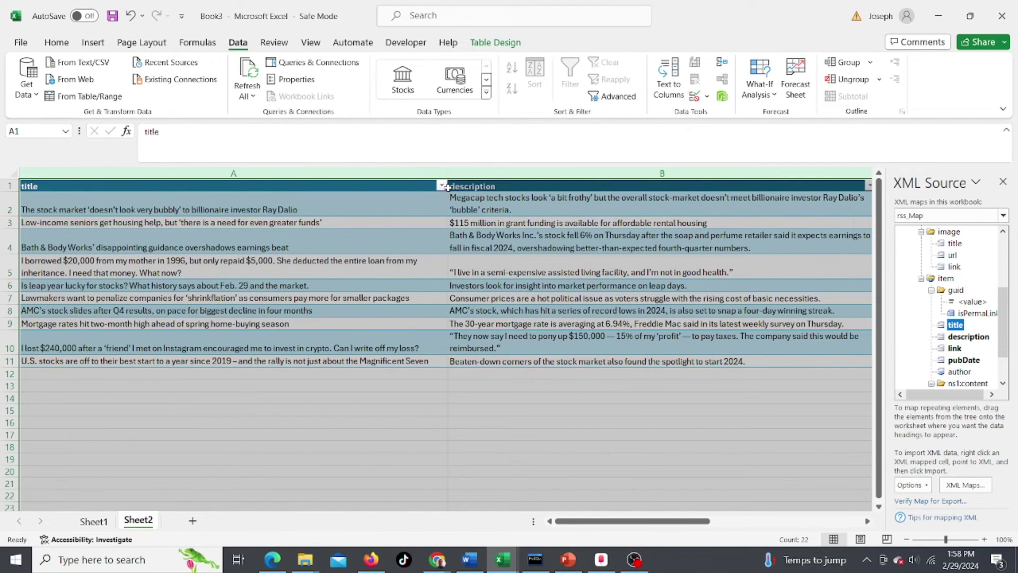
Narrow columns A and B and autofit all row heights to the wrapped text.
drag(448, 173, 278, 173)
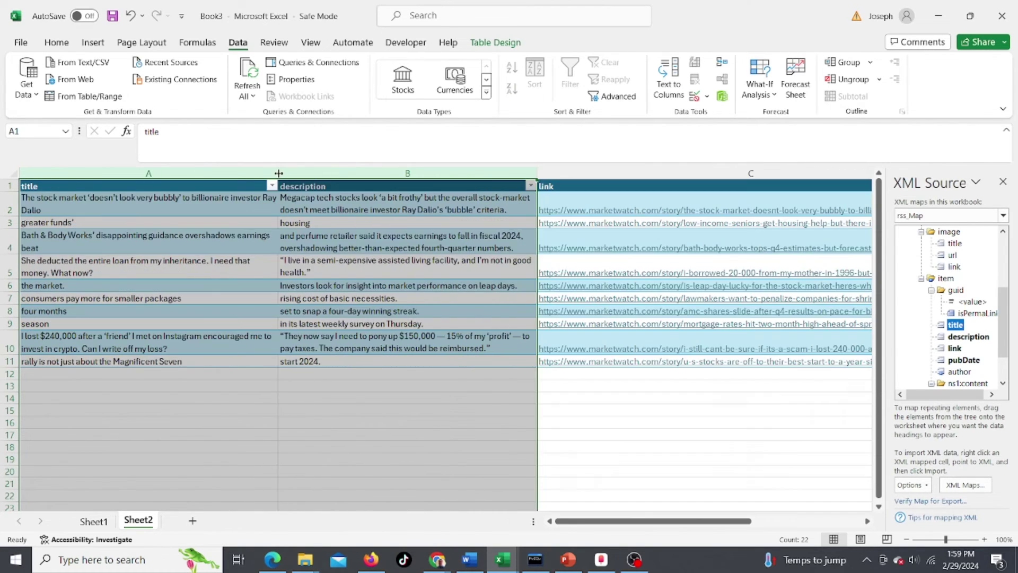
click(12, 174)
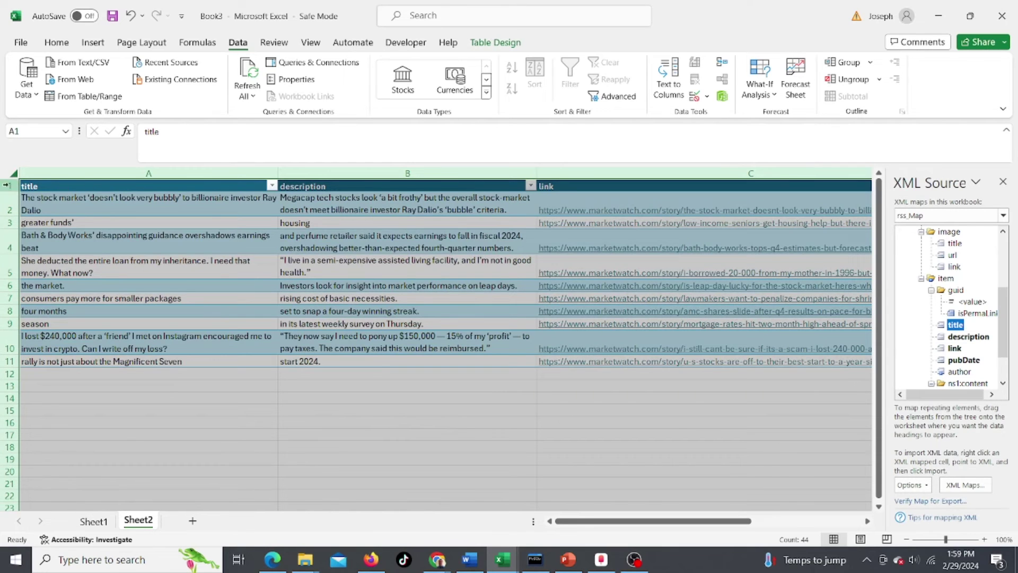
double_click(13, 217)
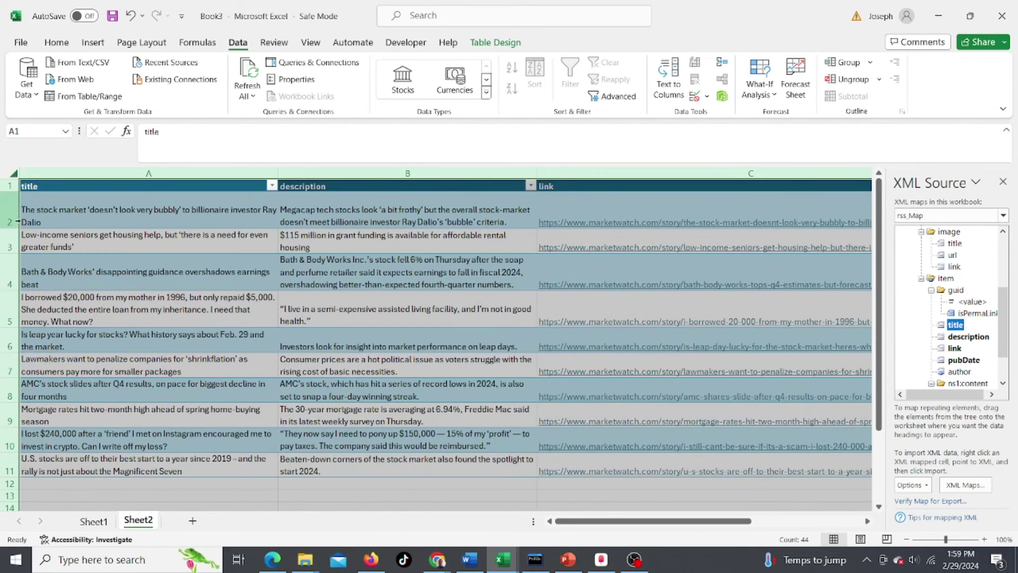
click(239, 232)
click(422, 210)
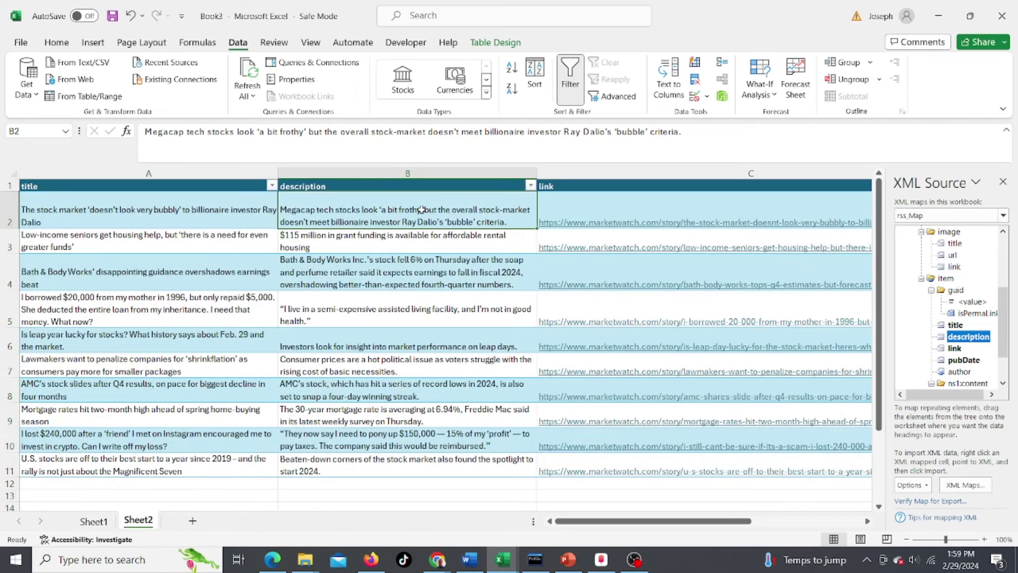
key(Right)
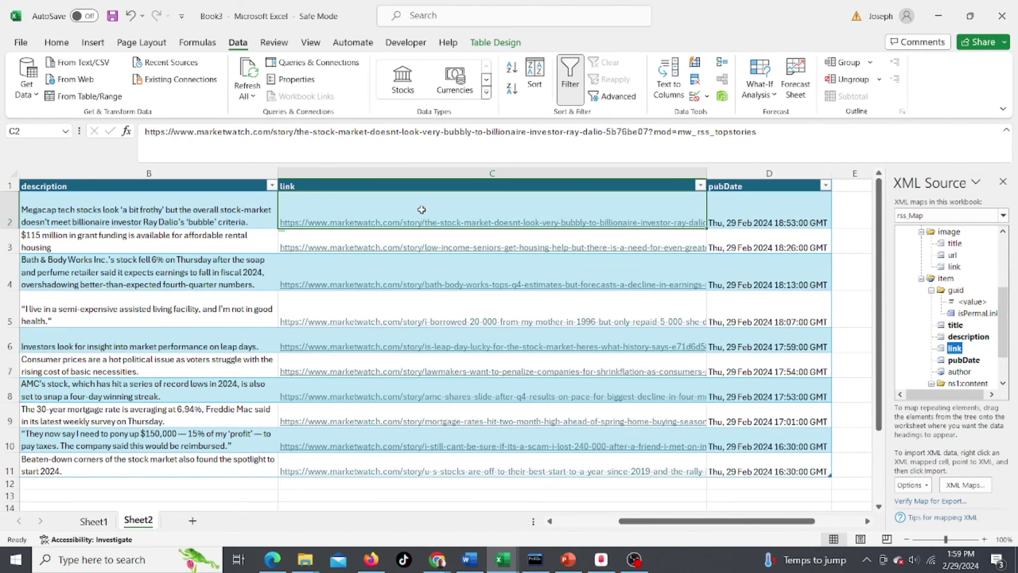
key(Right)
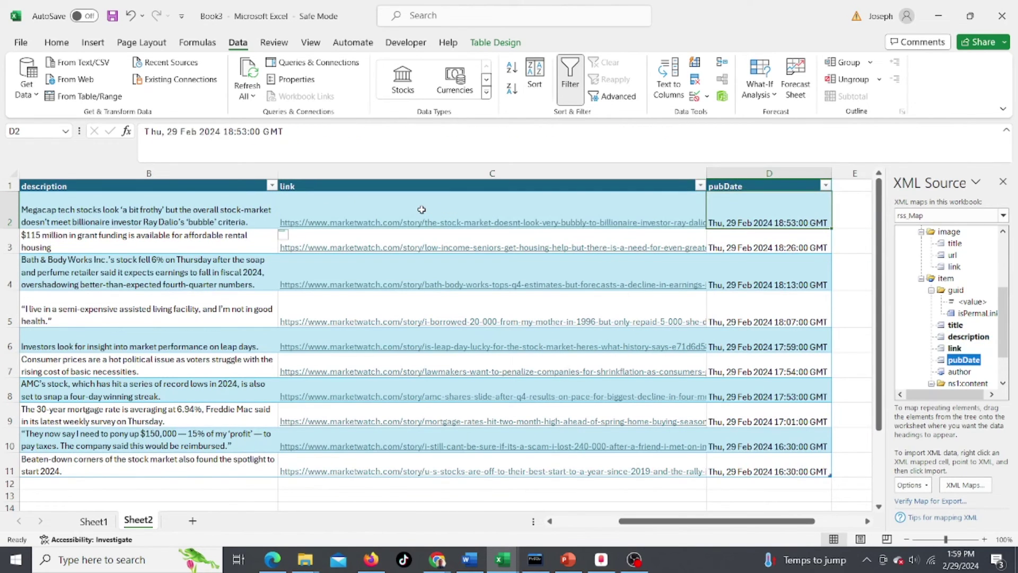
key(Down)
key(Down)
key(Down)
key(Down)
key(Down)
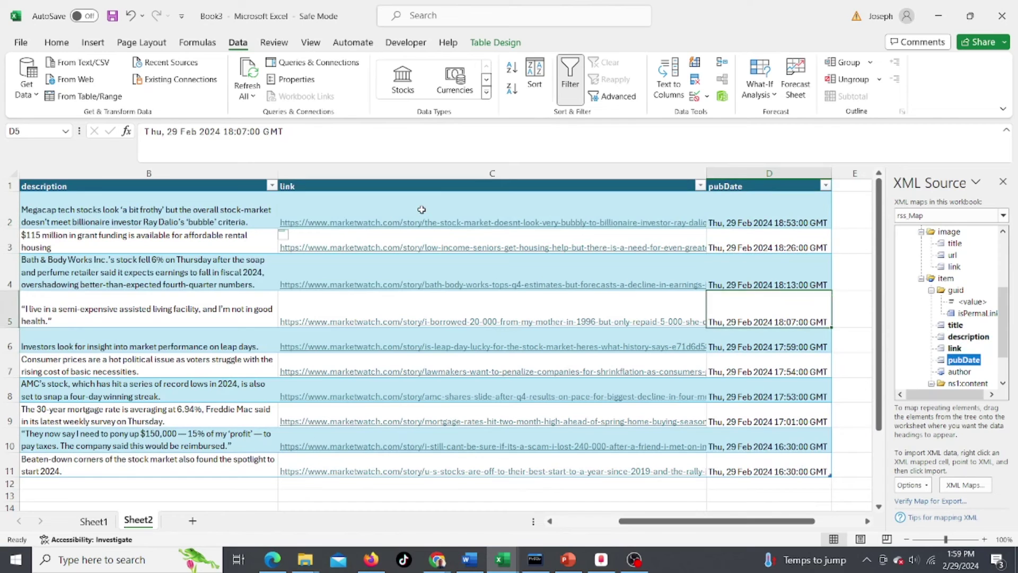
key(Up)
key(Up)
key(Up)
key(Up)
key(Up)
key(Left)
key(Left)
key(Left)
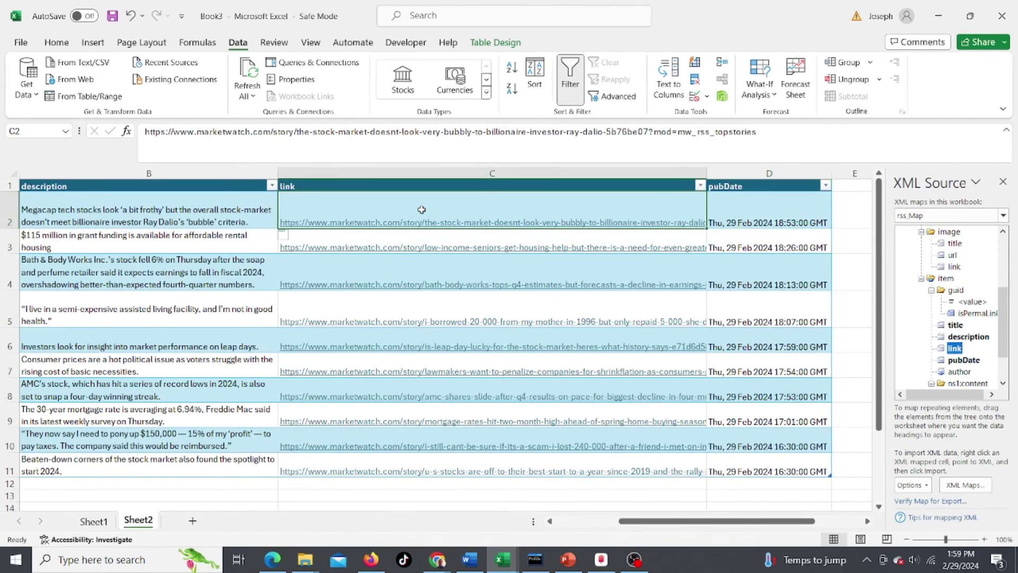